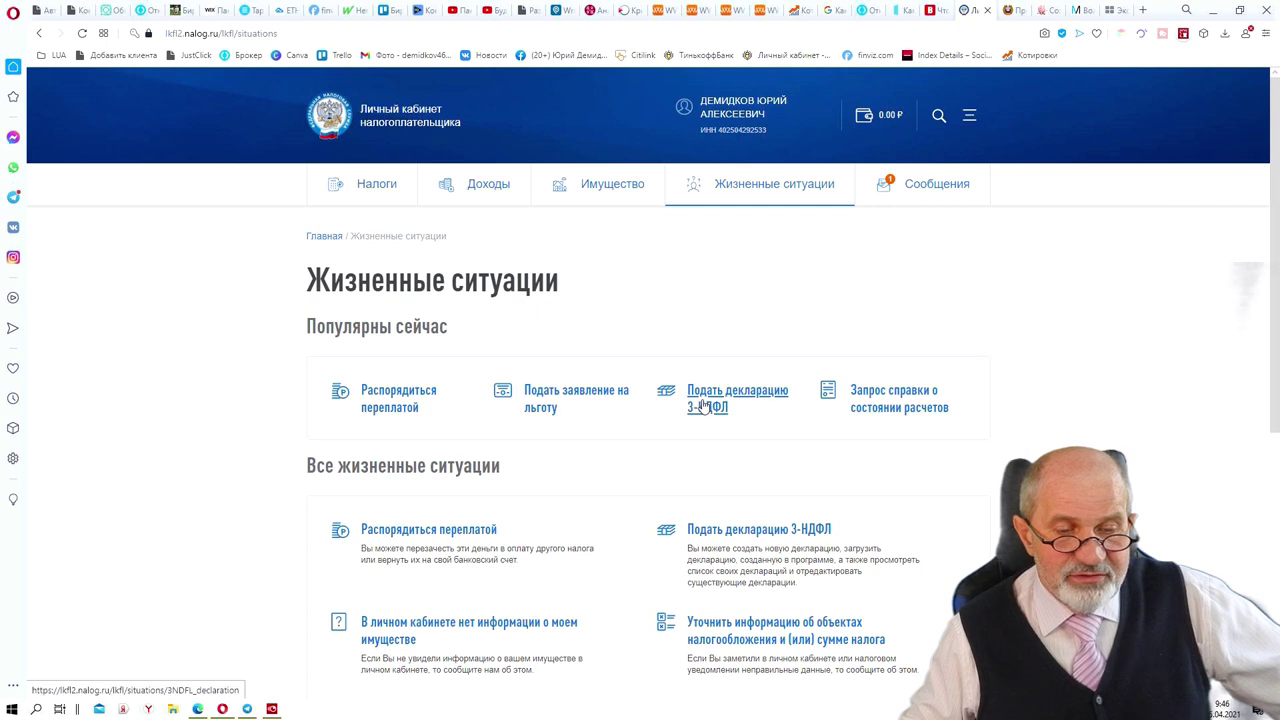
# Start an online 3-НДФЛ declaration for 2020 and proceed to the income stage with the preset first-filing and residency answers
pyautogui.click(705, 405)
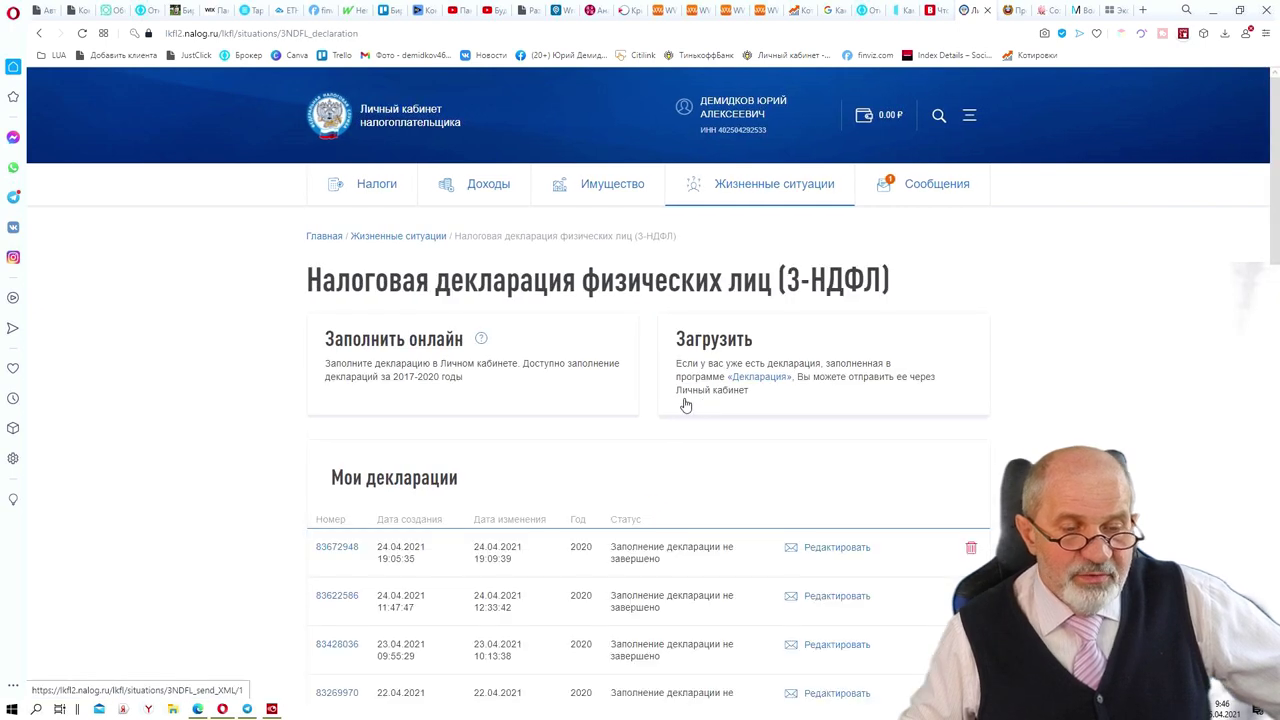
pyautogui.click(403, 336)
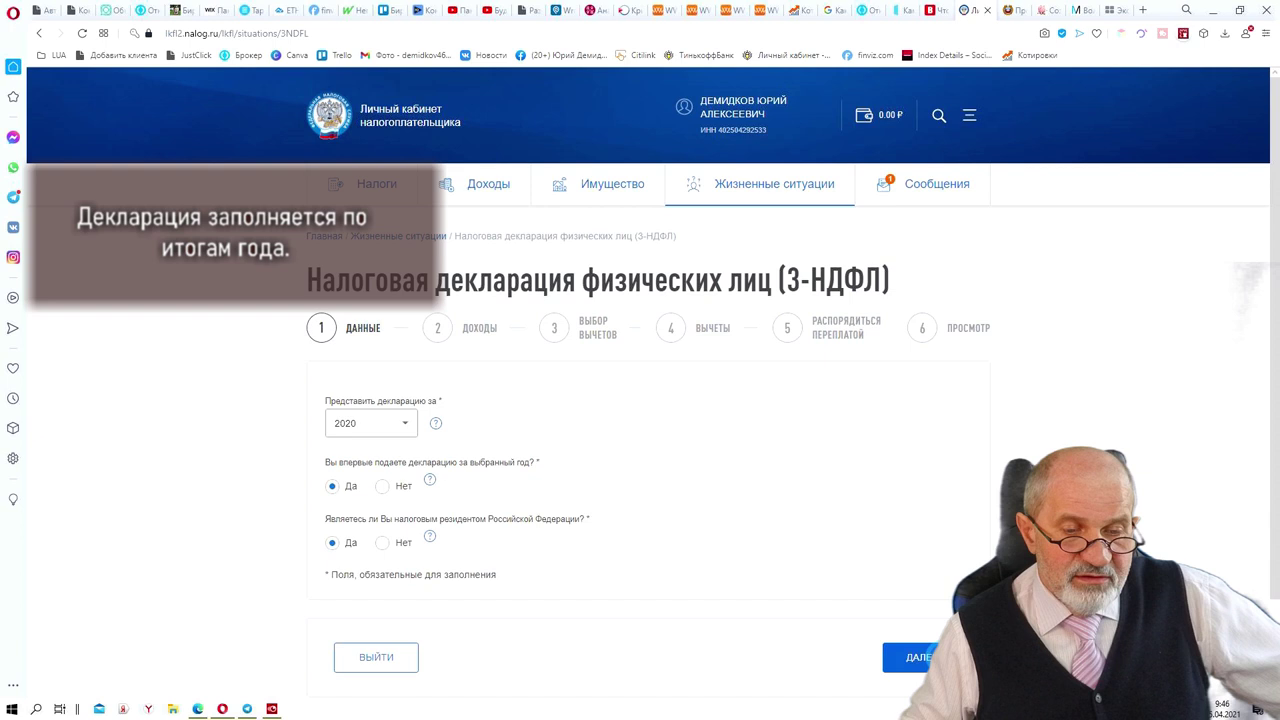
pyautogui.click(897, 657)
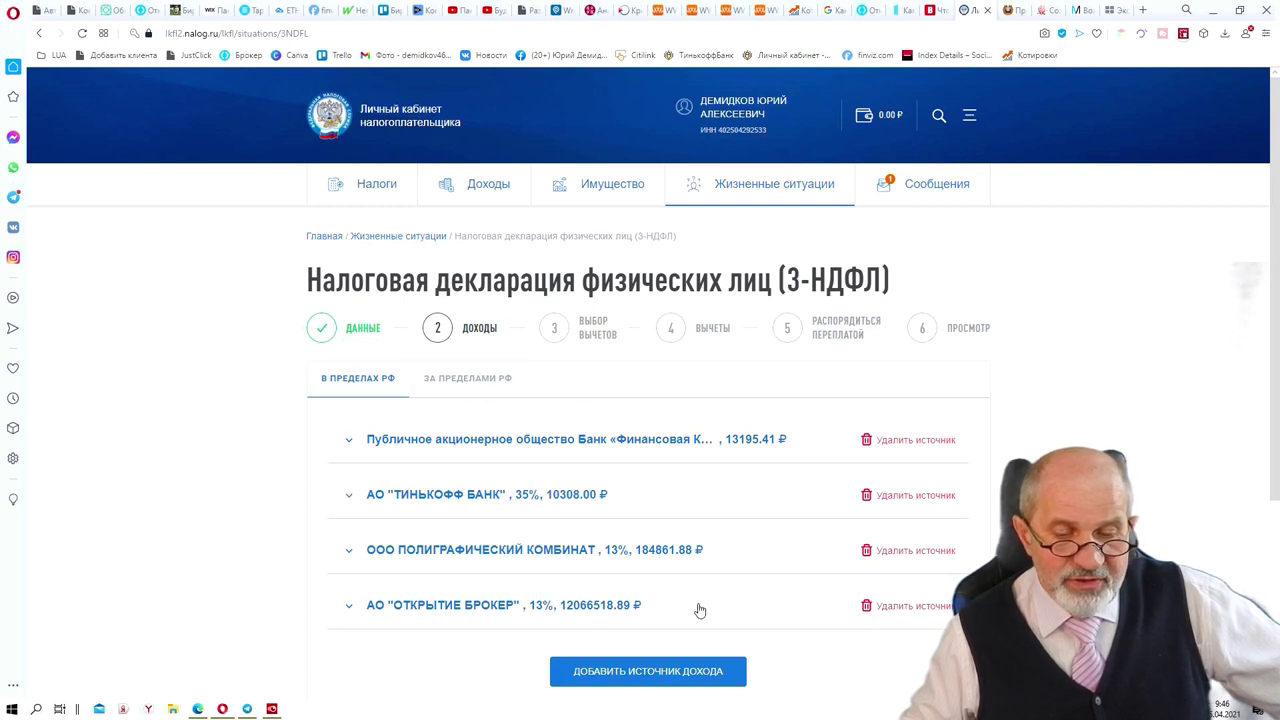
# Set the deduction for the code 2010 income from АО "Открытие Брокер" to "Не предоставлять вычет" and continue to deduction selection
pyautogui.scroll(-3, 813, 543)
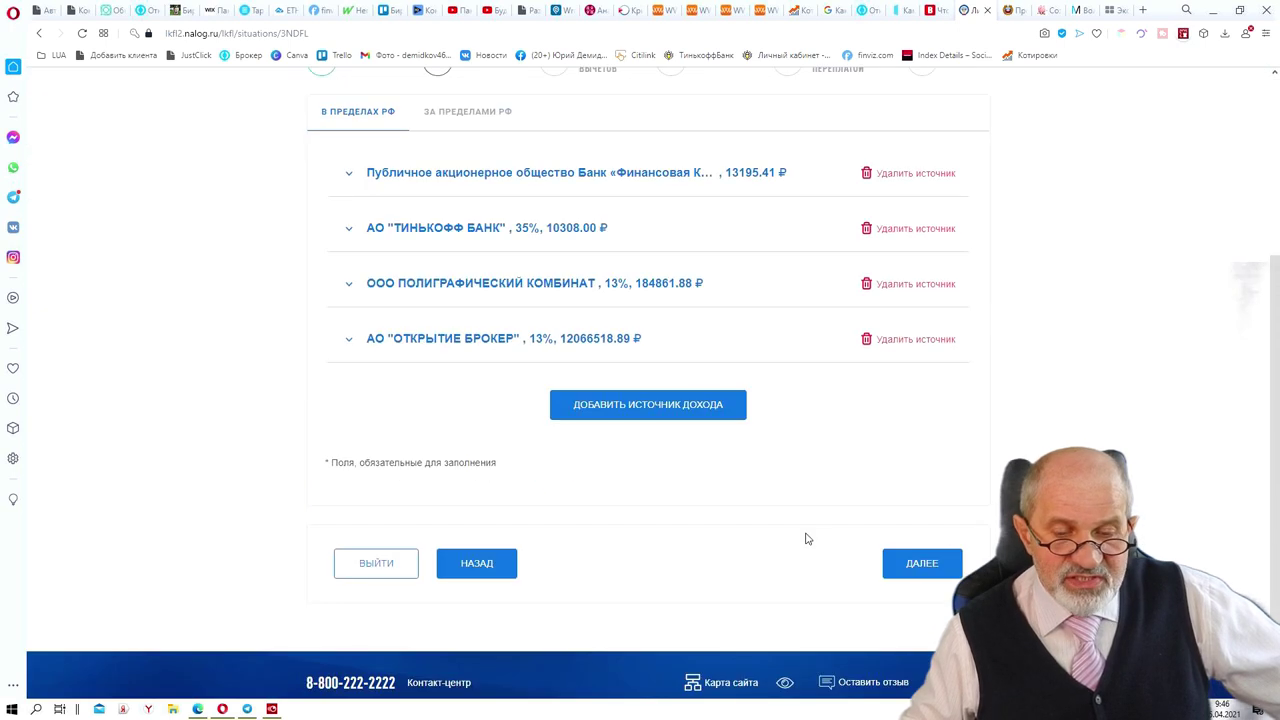
pyautogui.click(910, 567)
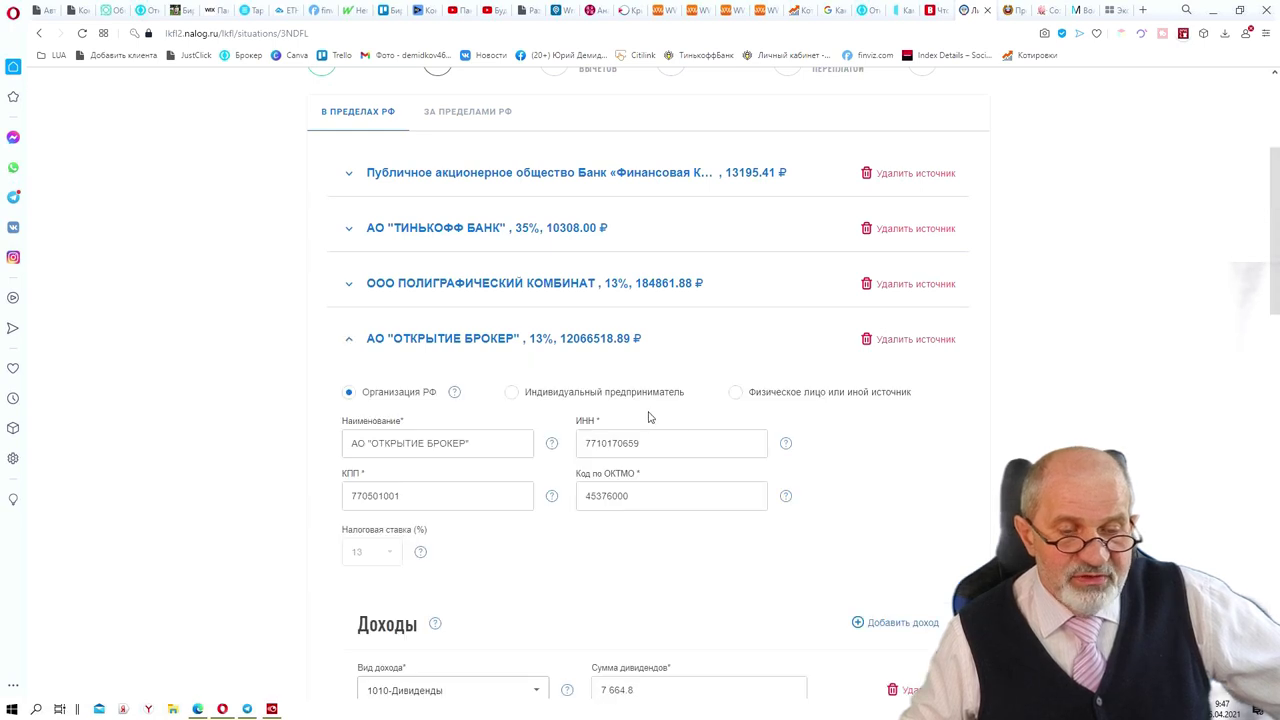
pyautogui.scroll(-10, 641, 426)
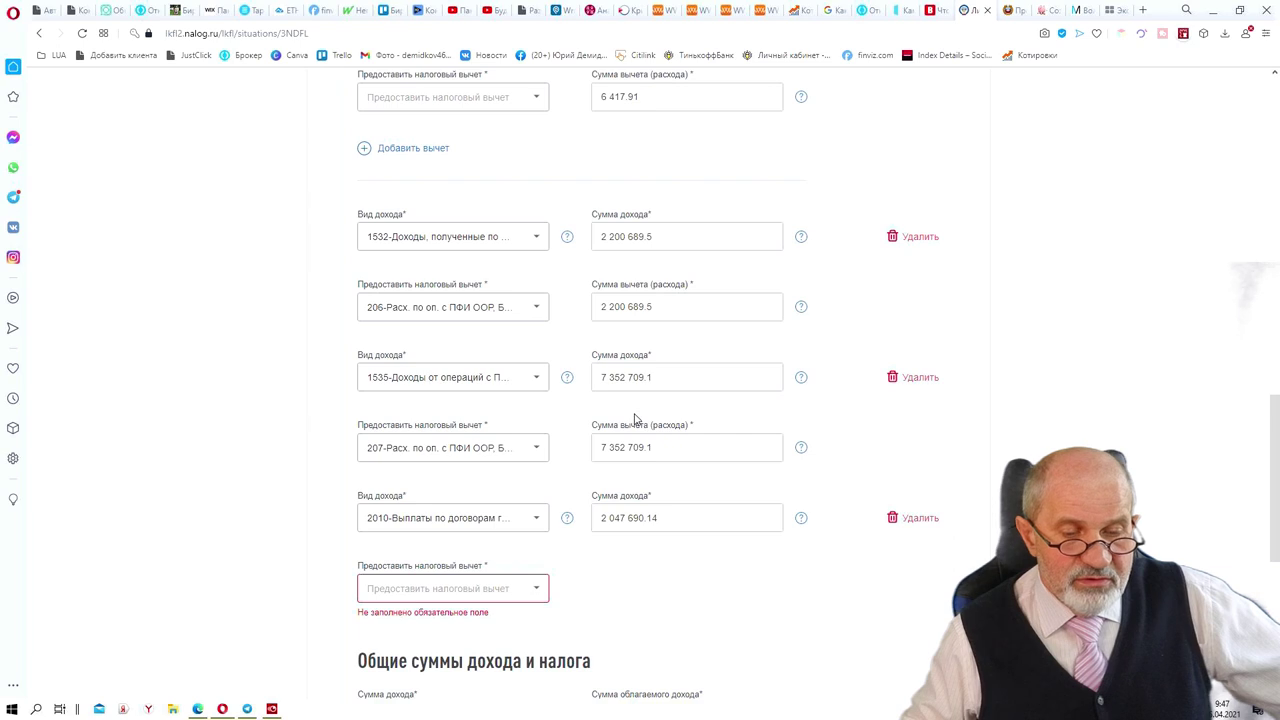
pyautogui.click(538, 586)
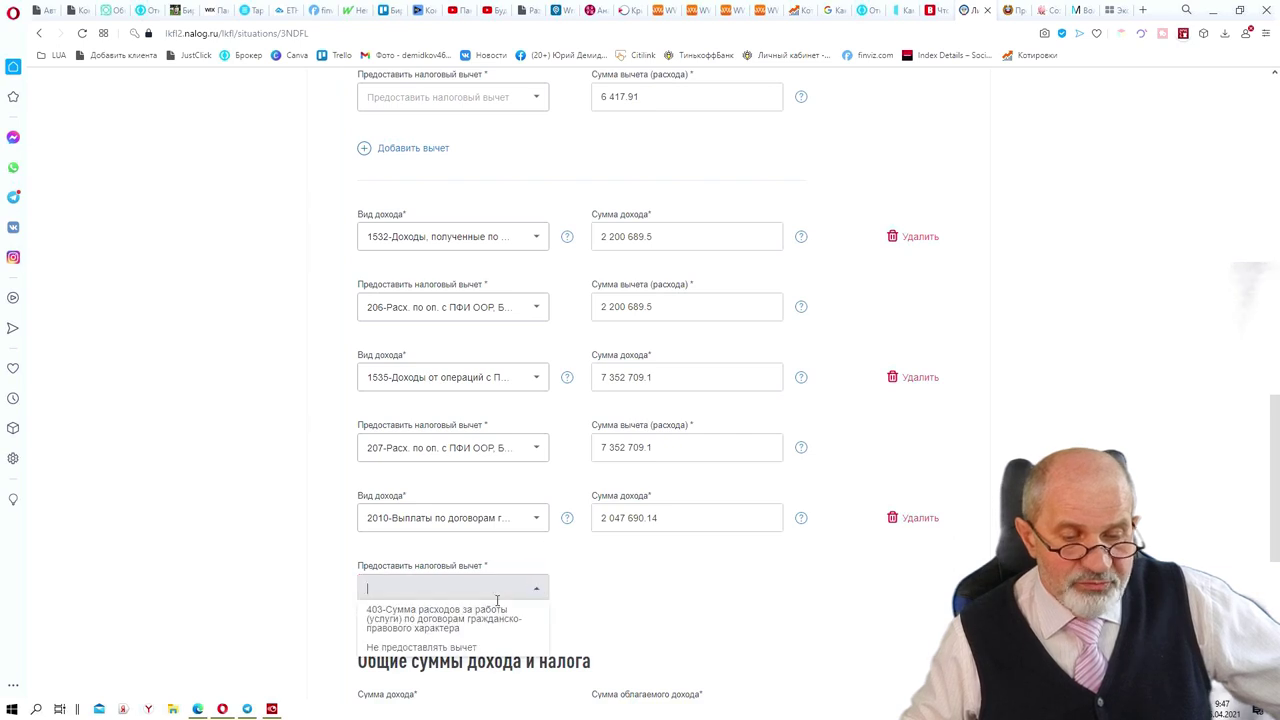
pyautogui.click(455, 648)
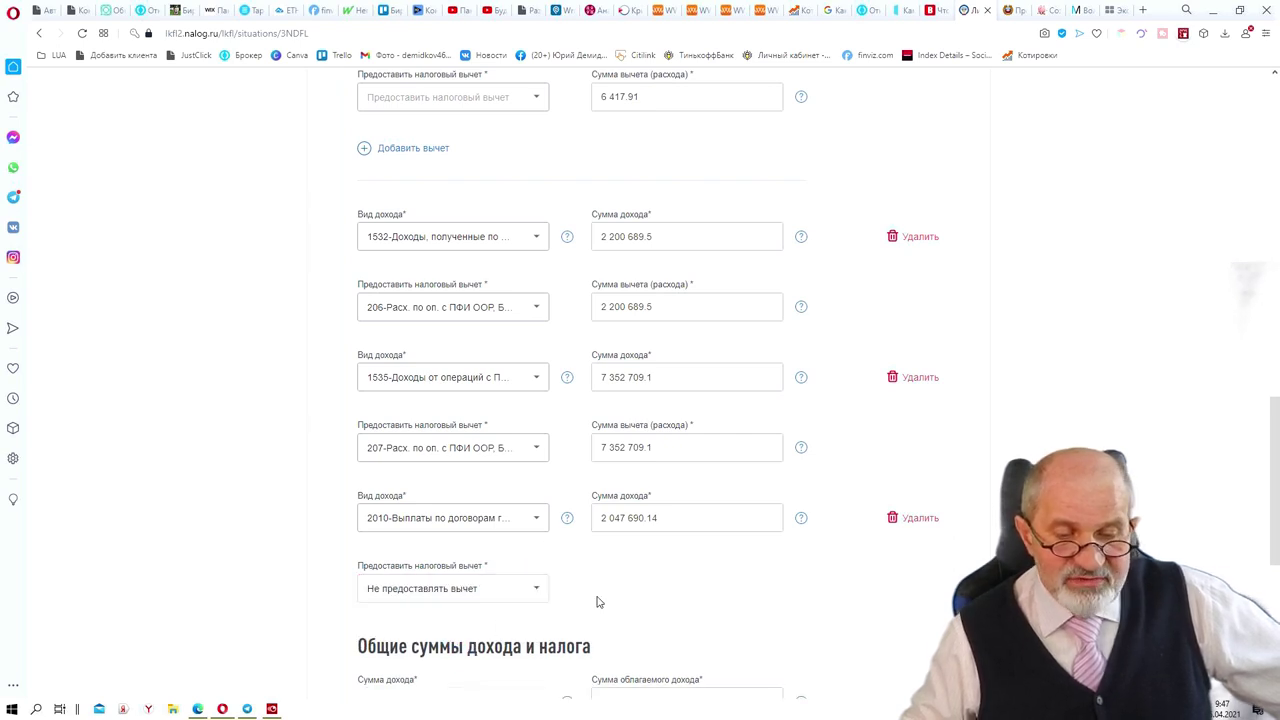
pyautogui.scroll(-4, 591, 606)
pyautogui.click(922, 612)
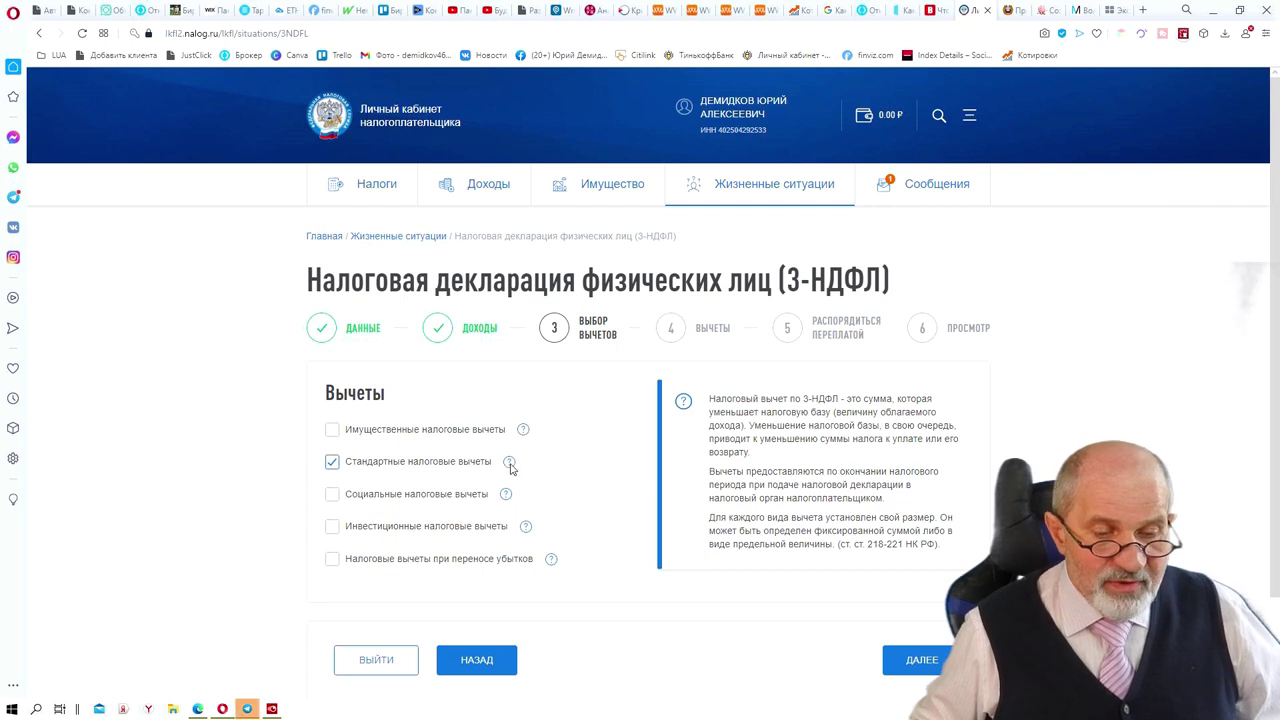
# Read the help notes explaining the property, social and investment tax deductions
pyautogui.click(523, 431)
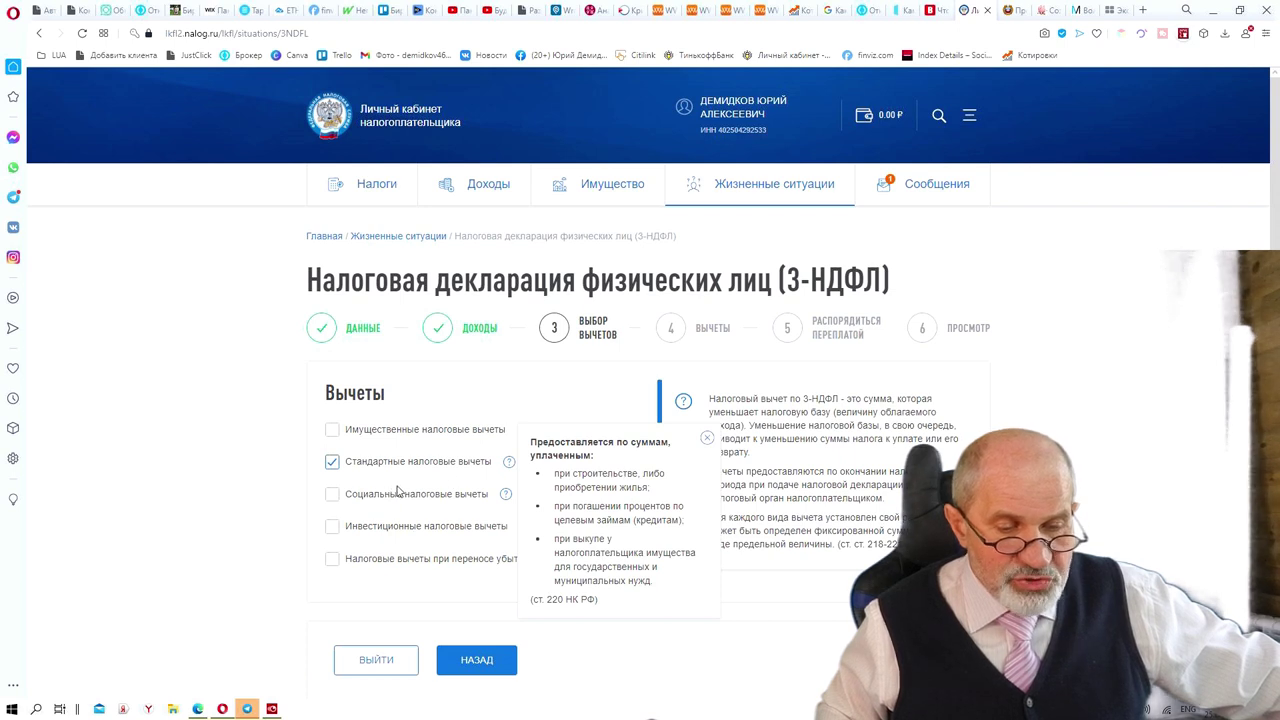
pyautogui.click(506, 496)
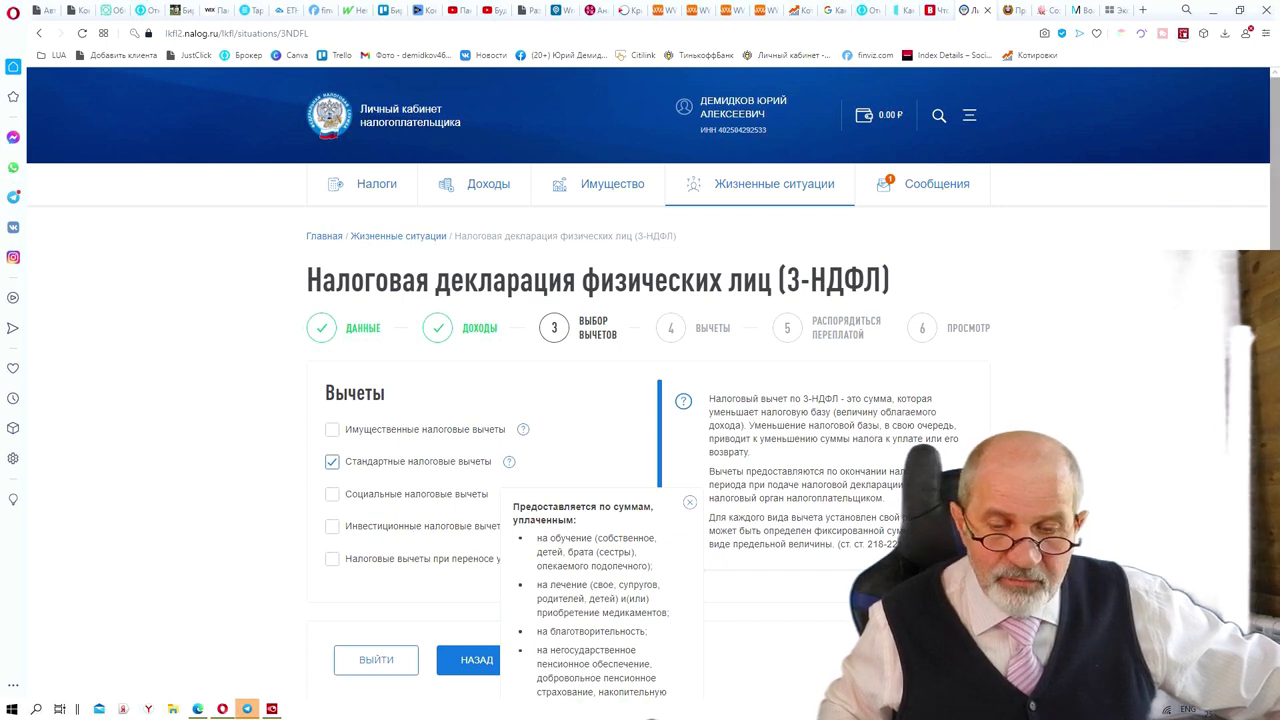
pyautogui.scroll(-1, 714, 665)
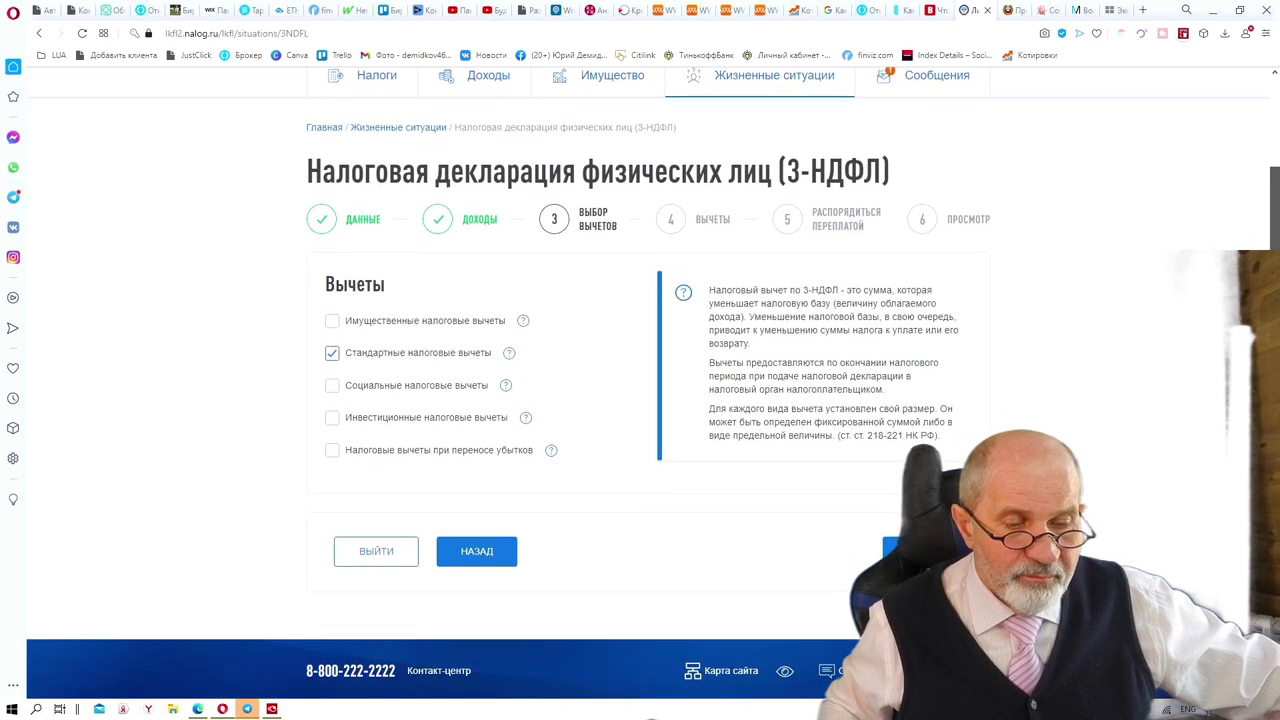
pyautogui.click(506, 386)
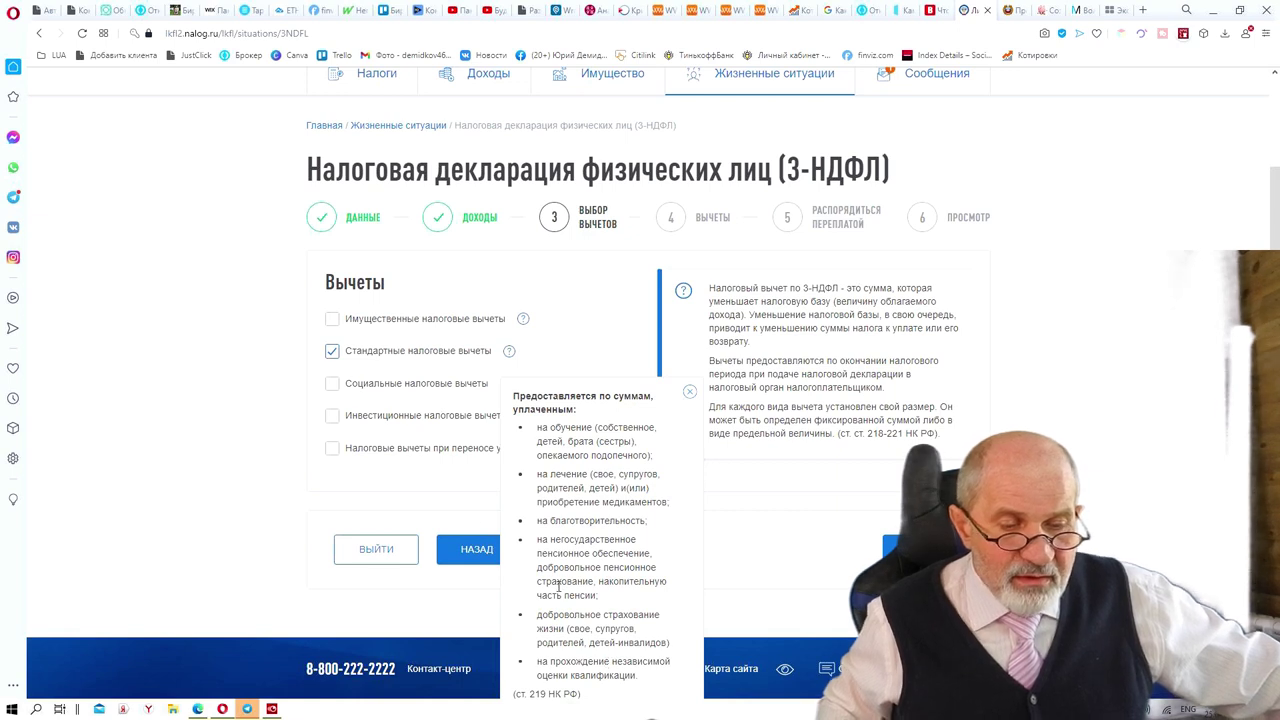
pyautogui.click(247, 435)
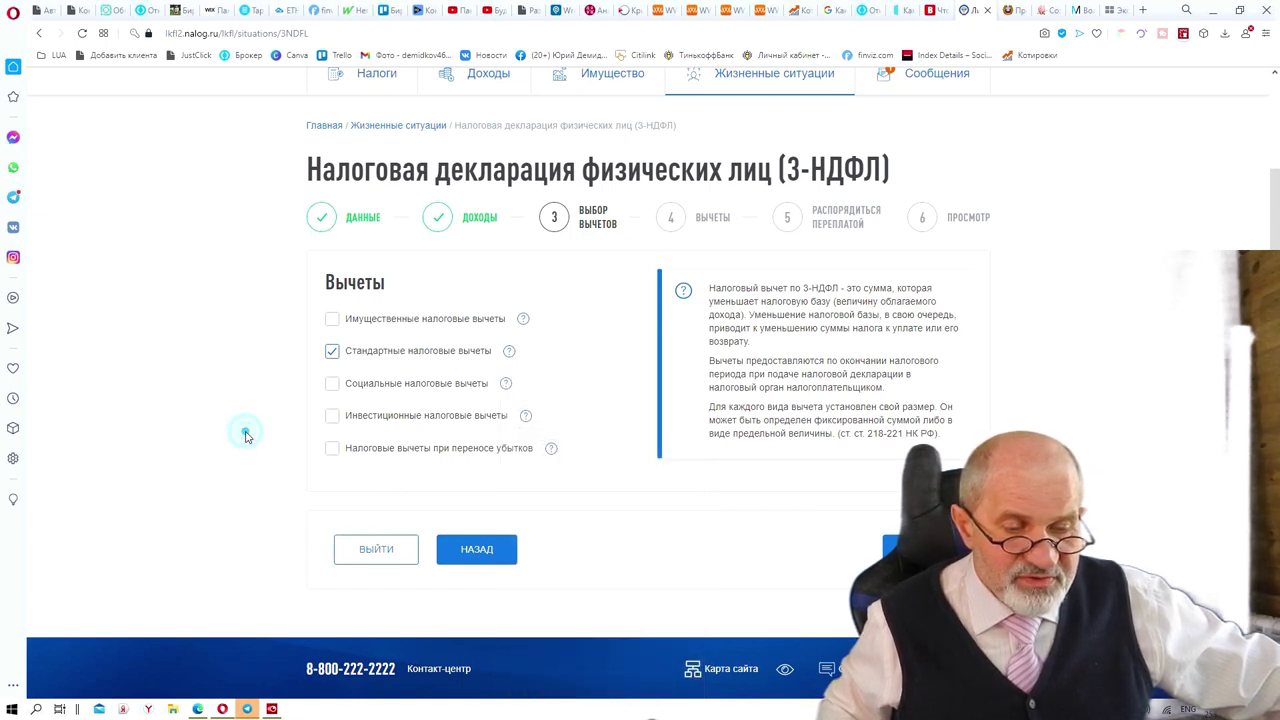
pyautogui.click(527, 420)
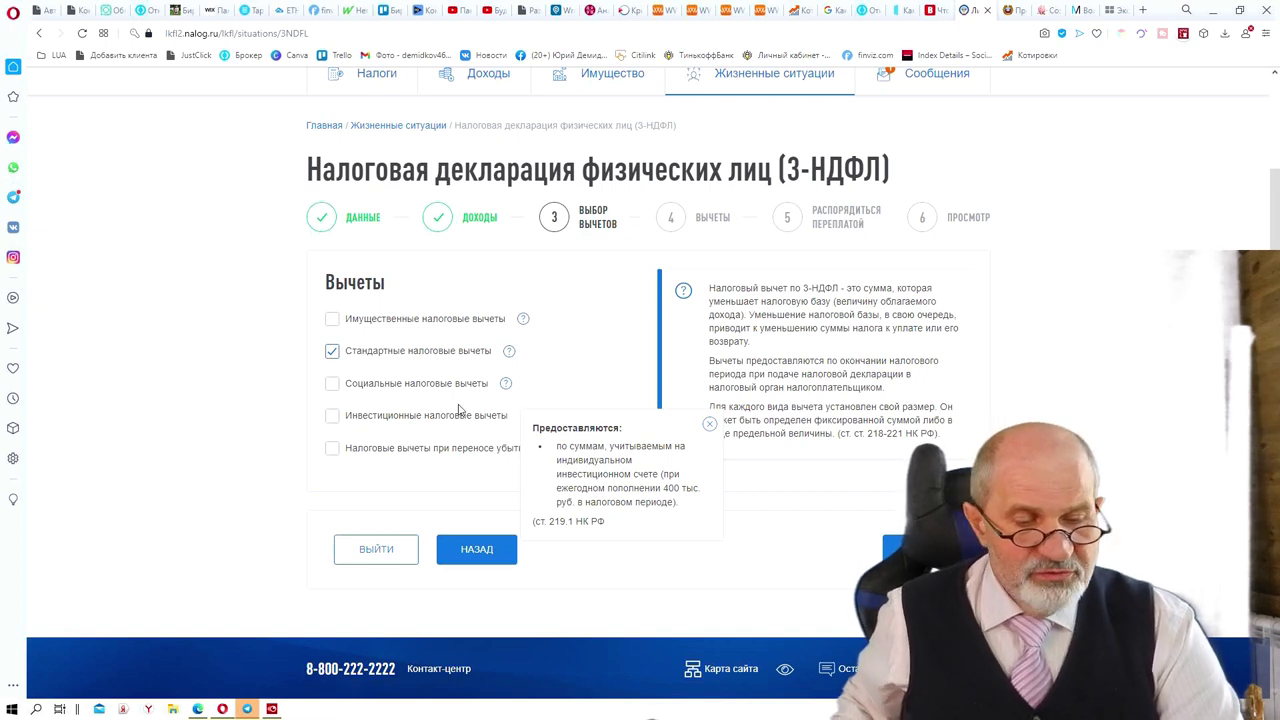
# Try selecting "Налоговые вычеты при переносе убытков", read its help note, and clear the selection
pyautogui.click(387, 448)
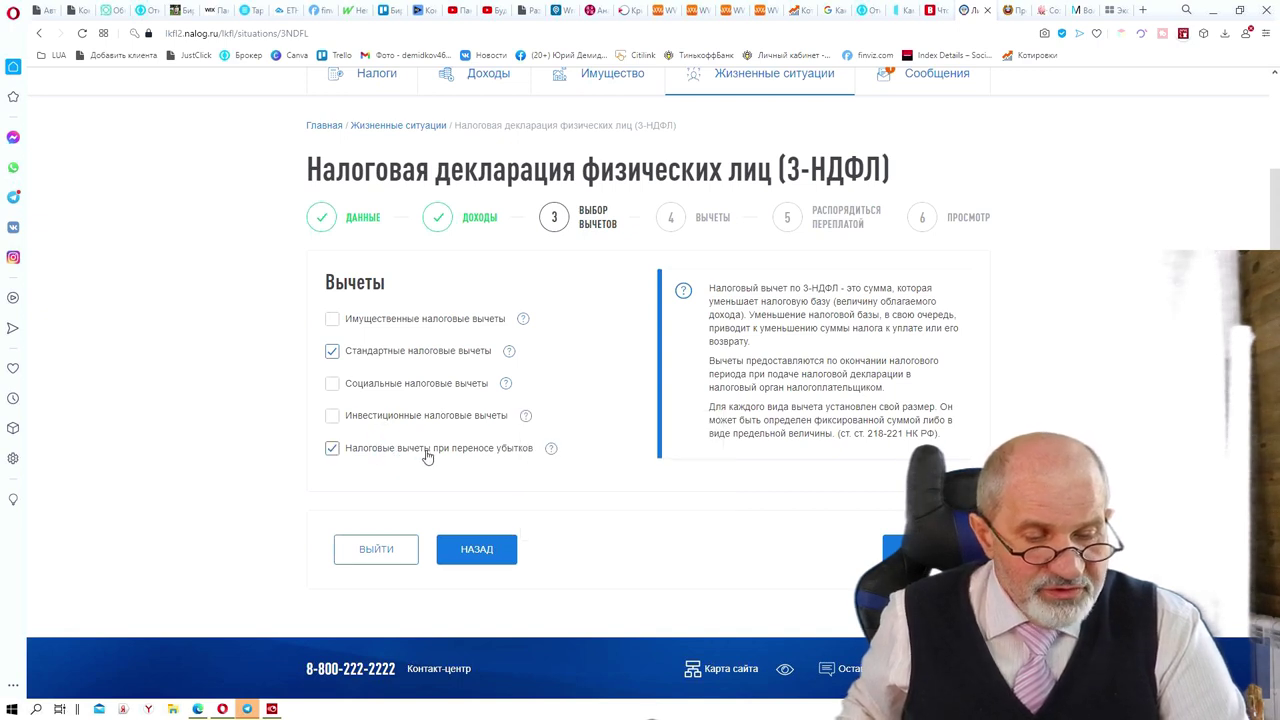
pyautogui.click(332, 448)
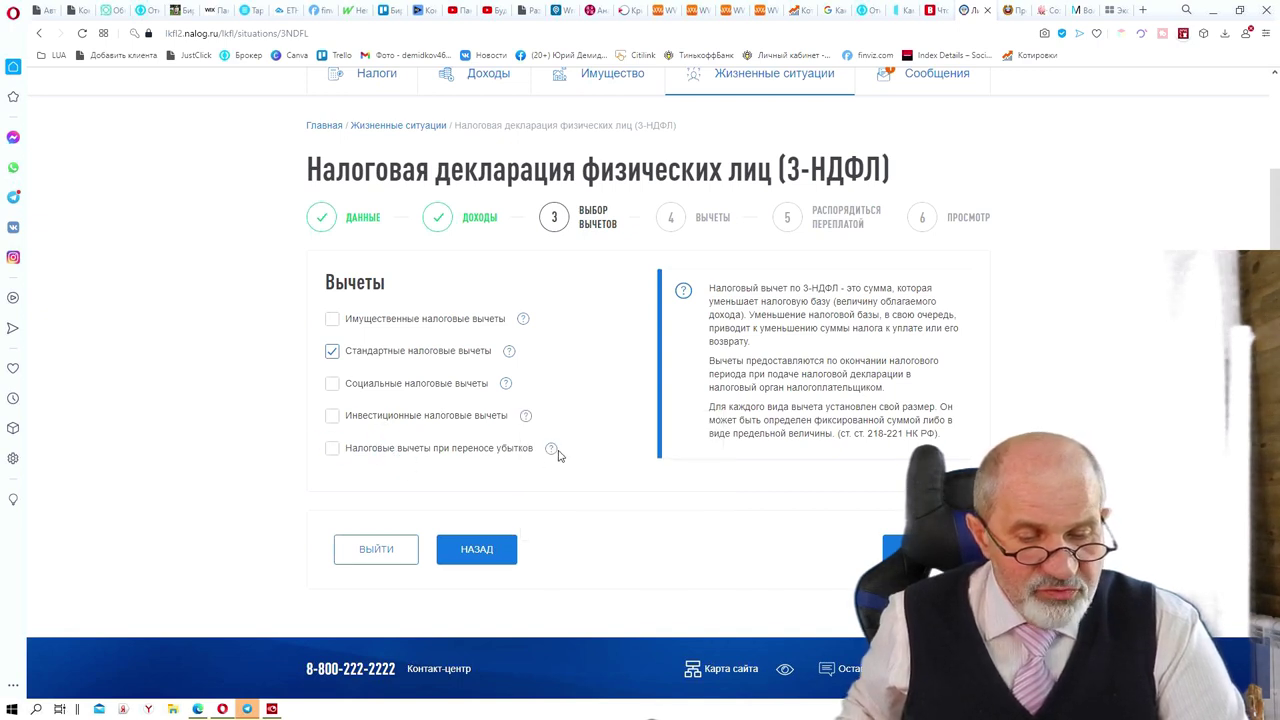
pyautogui.click(550, 449)
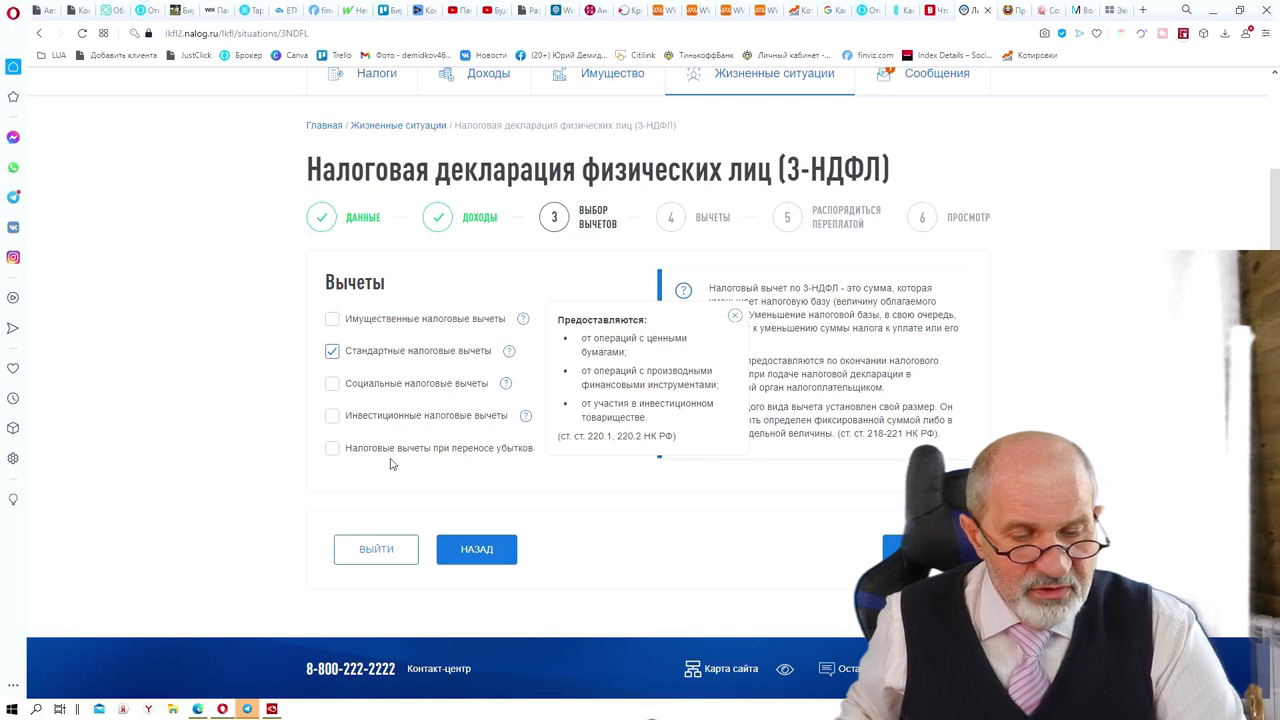
pyautogui.click(332, 450)
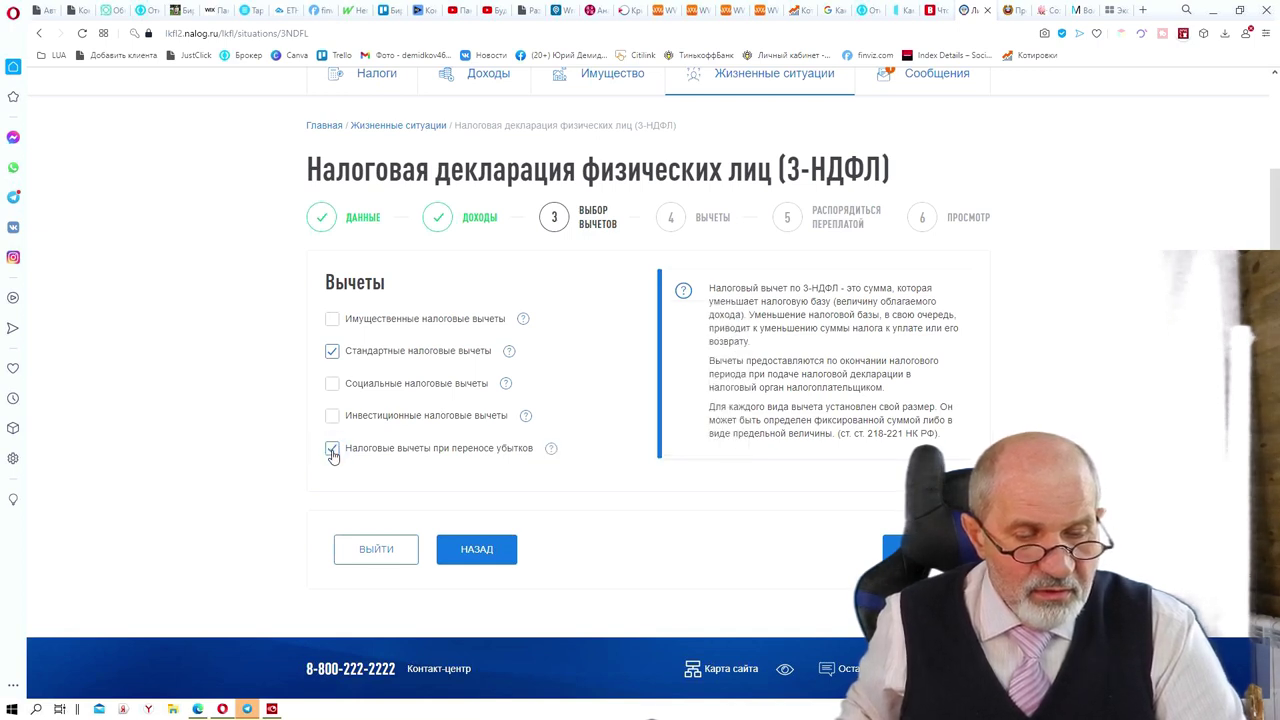
pyautogui.click(332, 452)
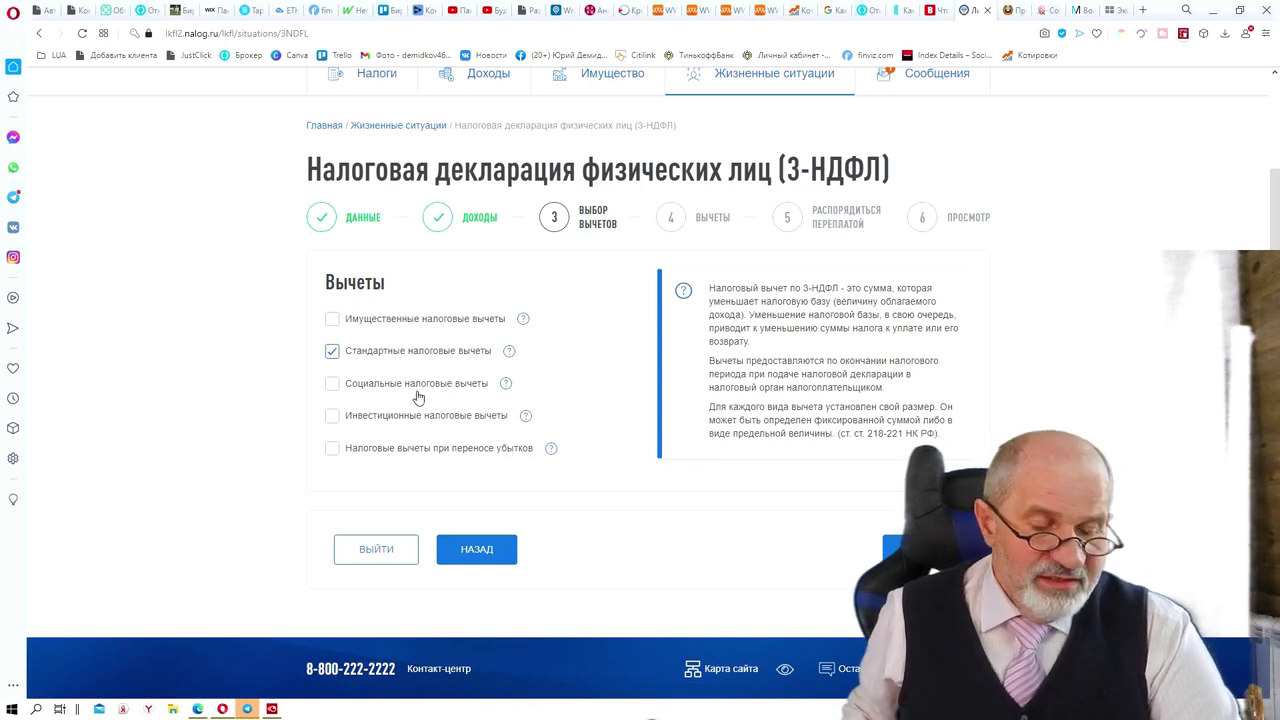
# Recheck the social deductions help note, then add "Социальные налоговые вычеты" to the selection and continue to the deductions stage
pyautogui.click(505, 389)
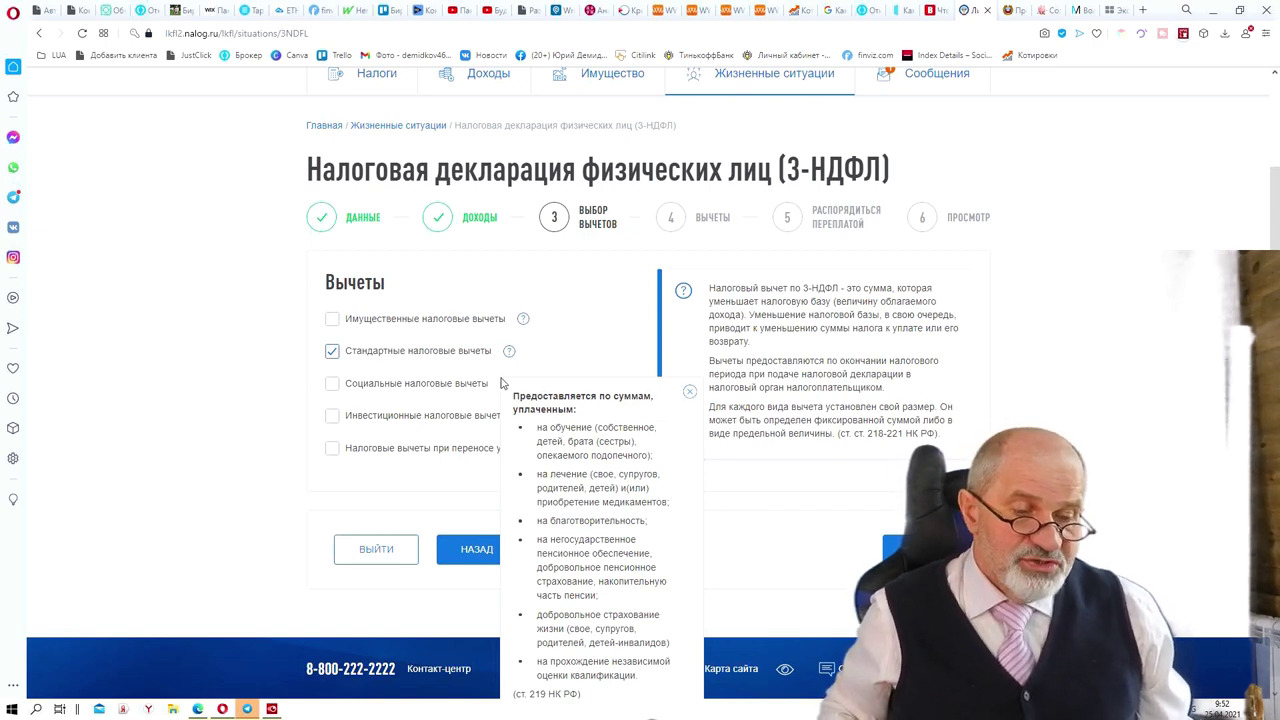
pyautogui.click(238, 383)
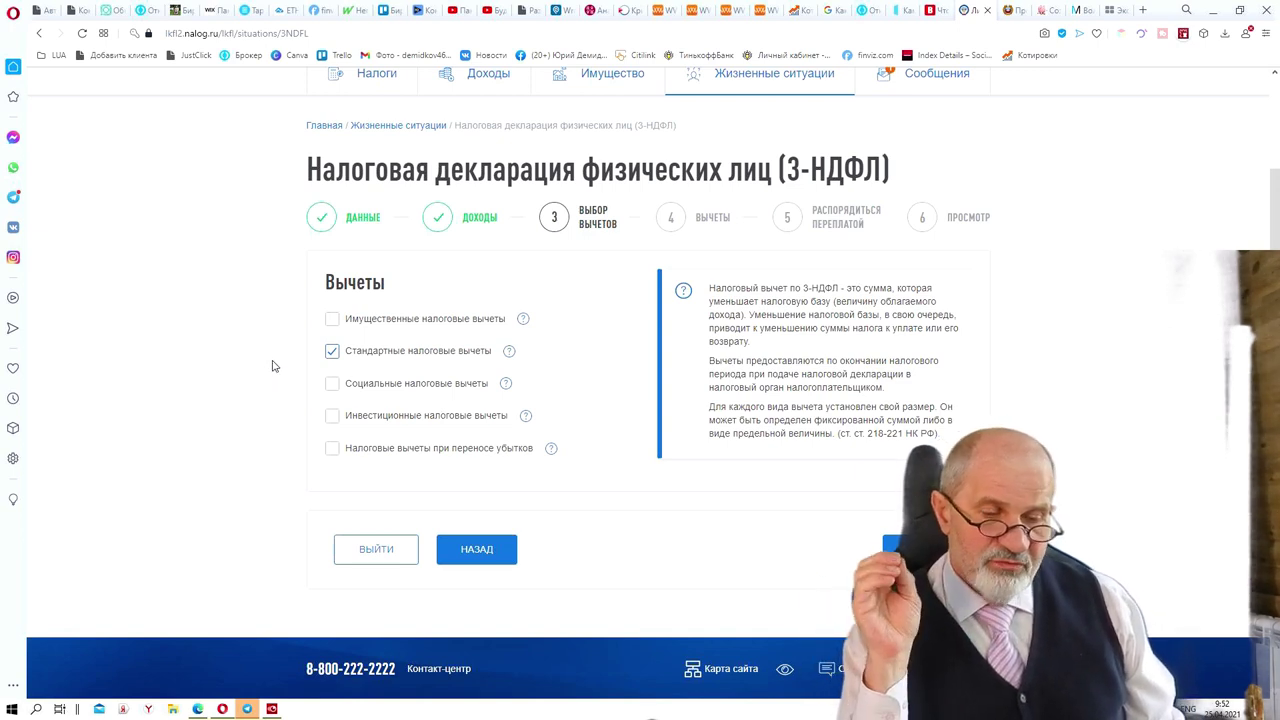
pyautogui.click(333, 388)
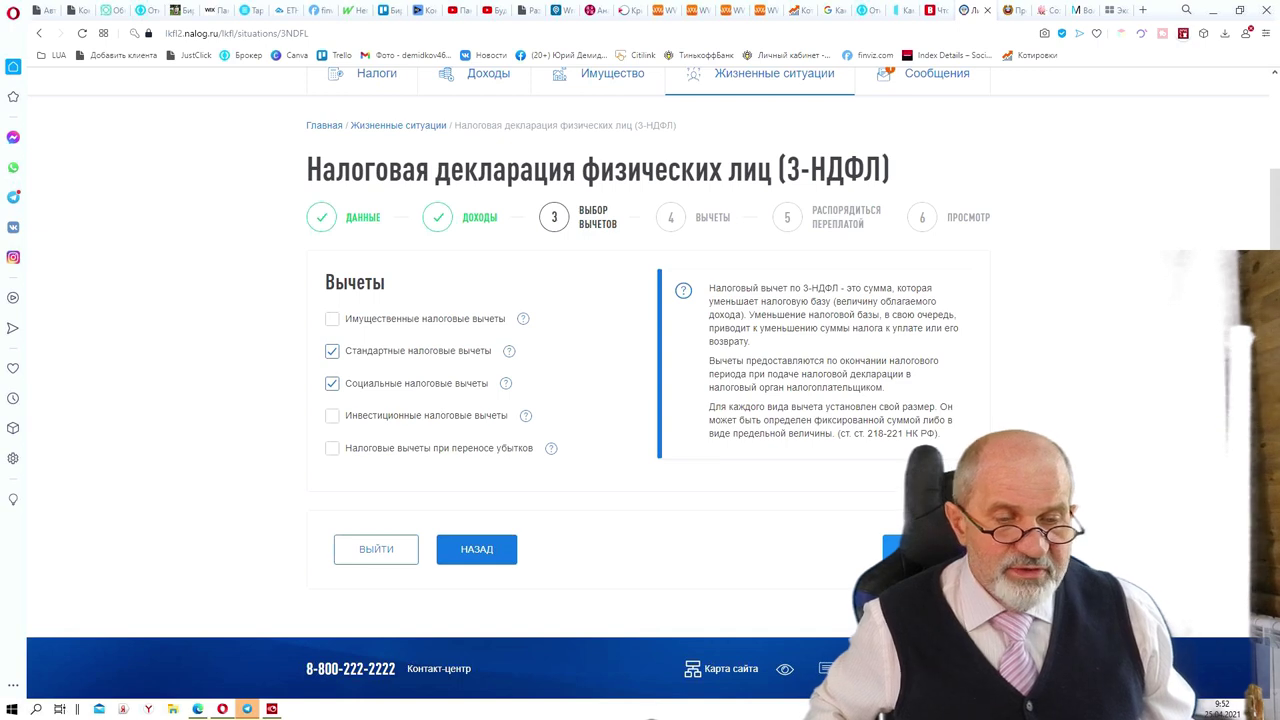
pyautogui.click(915, 549)
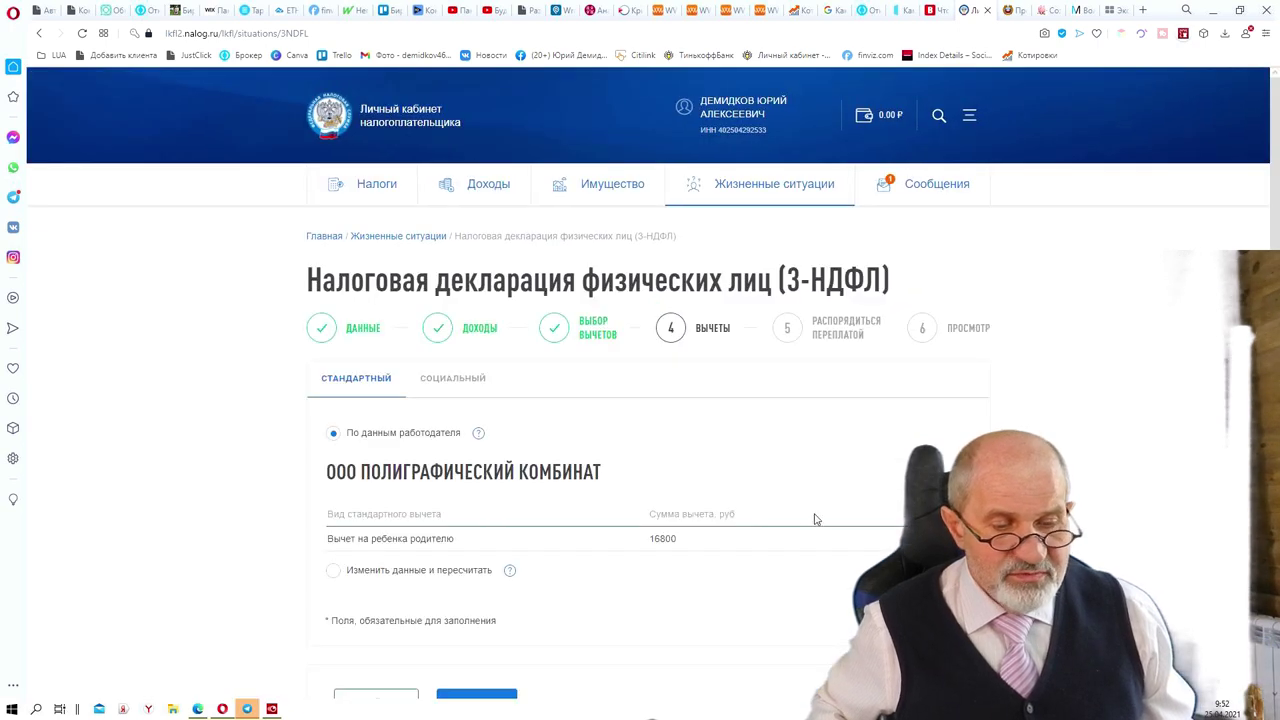
# In the social deductions section, enable the deduction for education, treatment, charity and qualification assessment expenses and review its amount fields
pyautogui.scroll(-1, 787, 505)
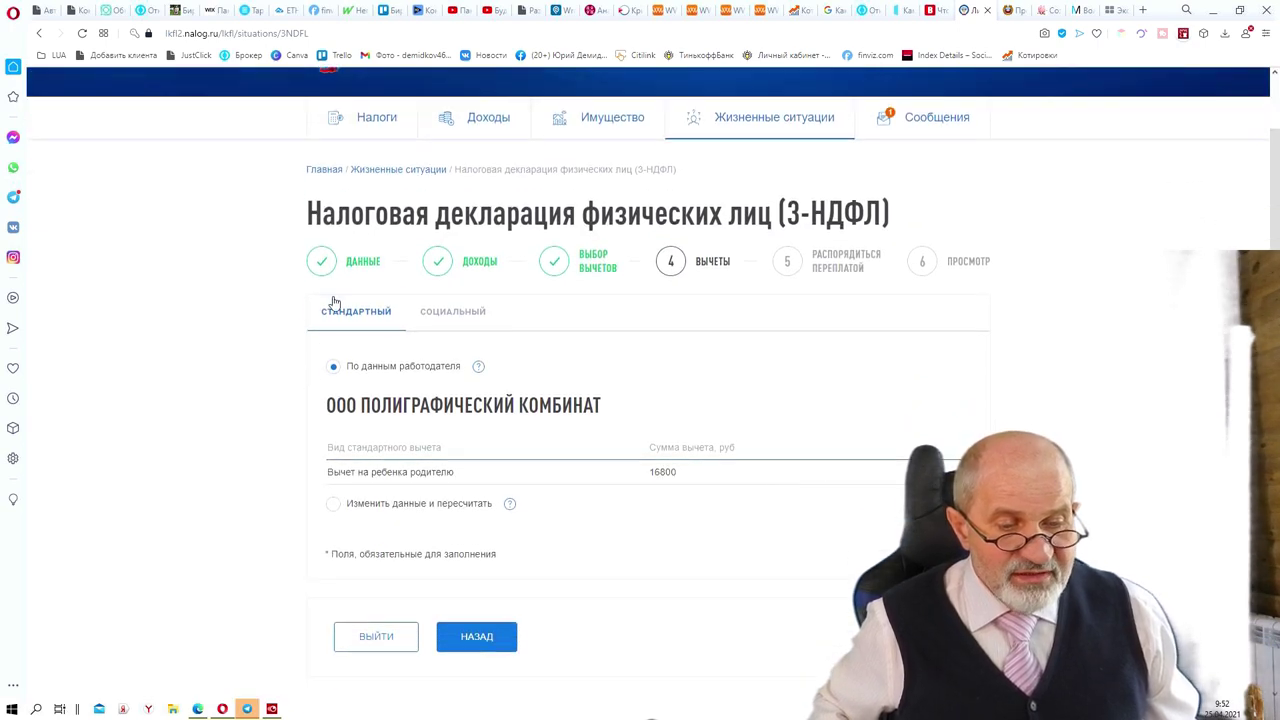
pyautogui.scroll(-1, 551, 386)
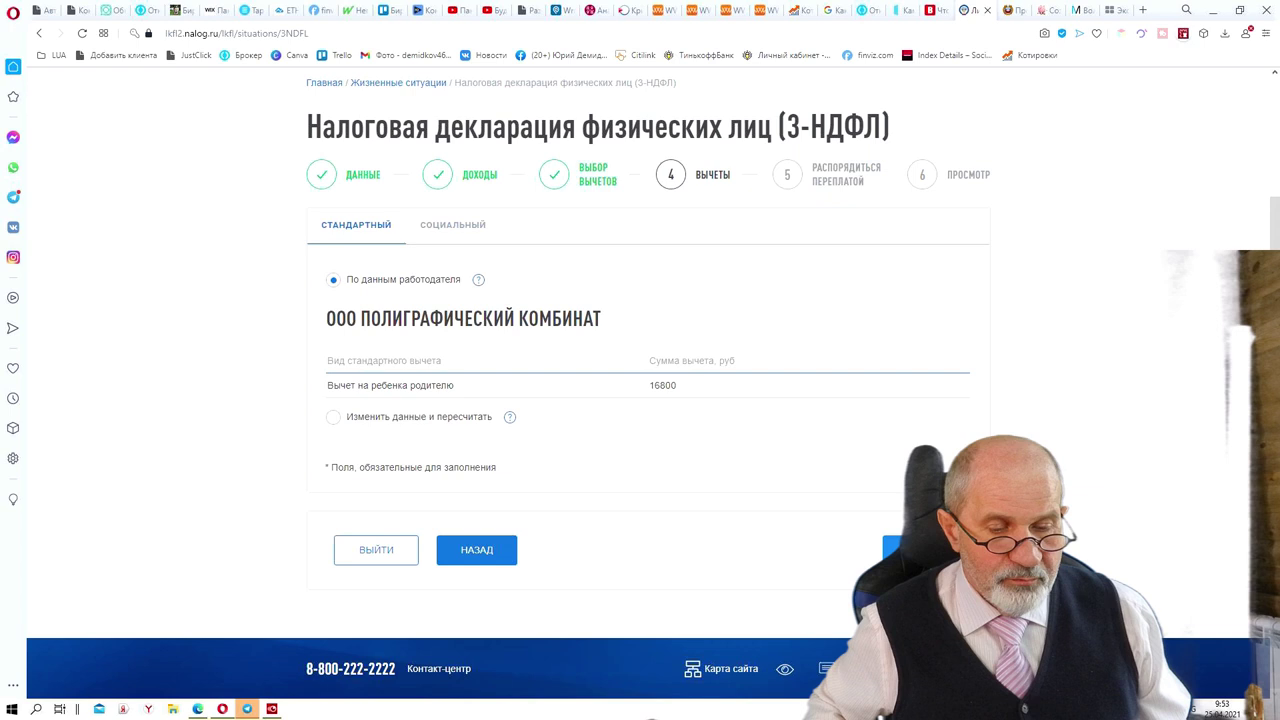
pyautogui.click(452, 224)
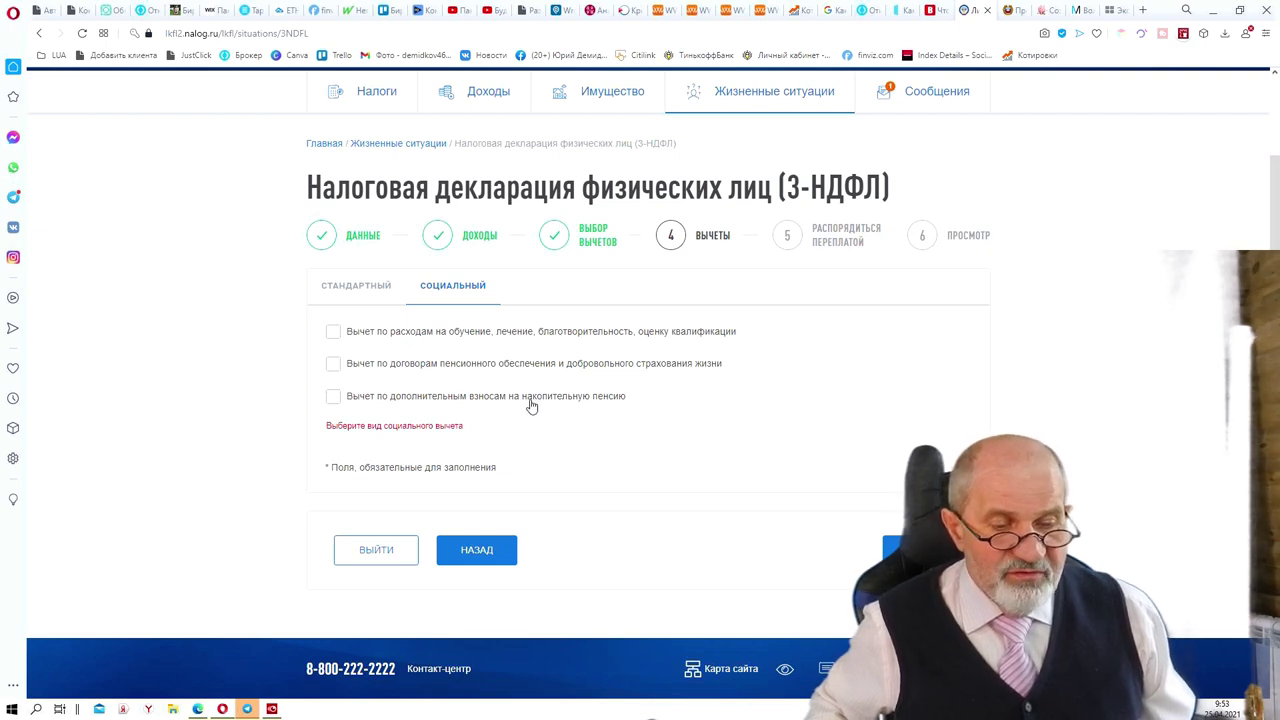
pyautogui.click(333, 333)
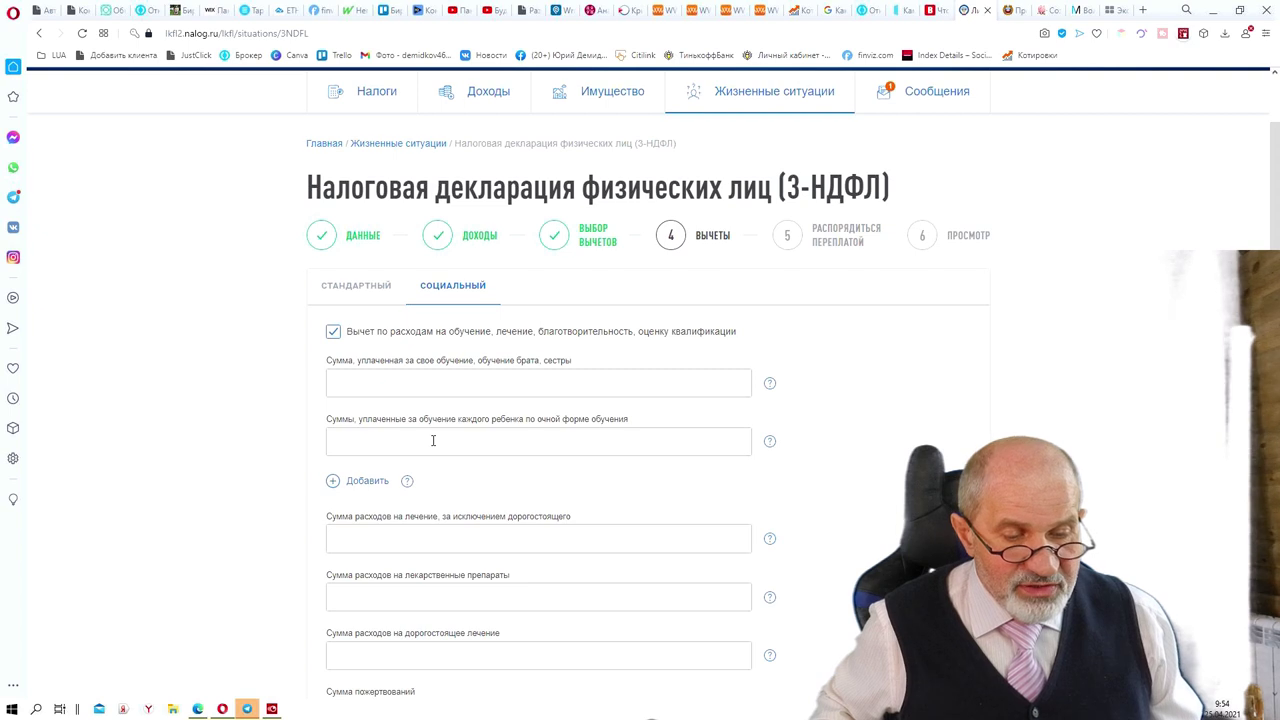
pyautogui.scroll(-1, 433, 440)
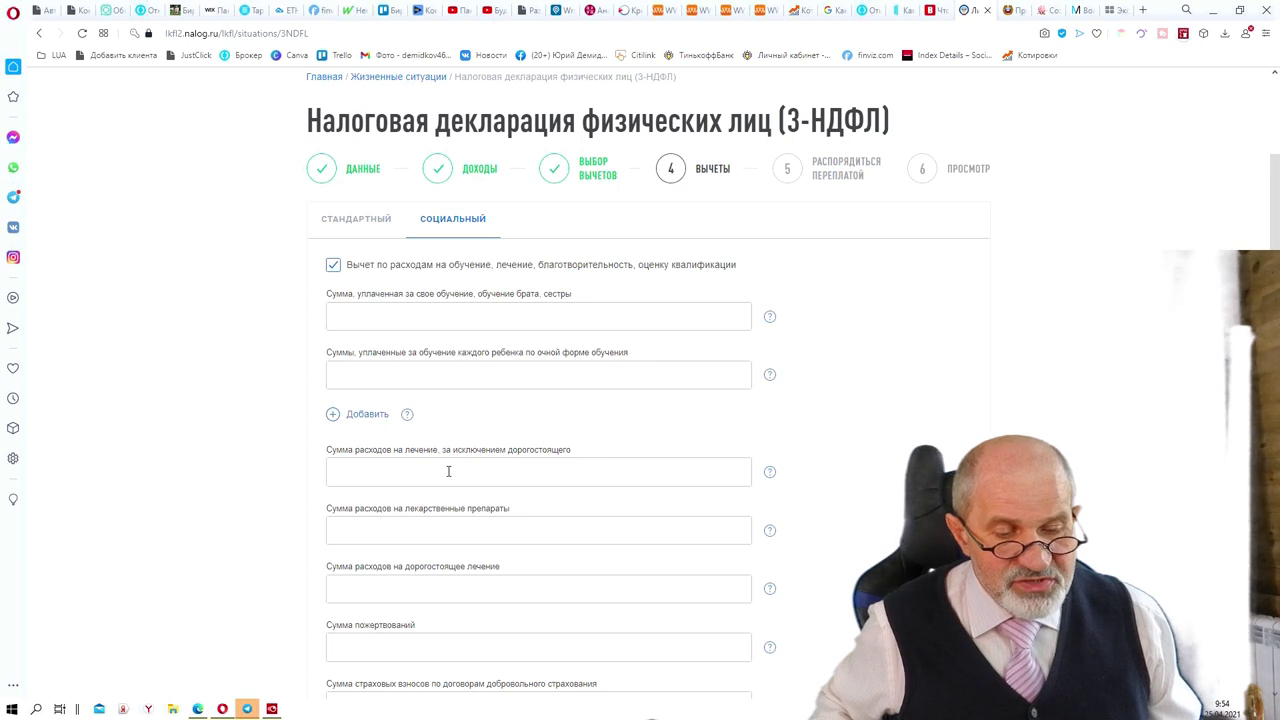
pyautogui.scroll(-3, 449, 472)
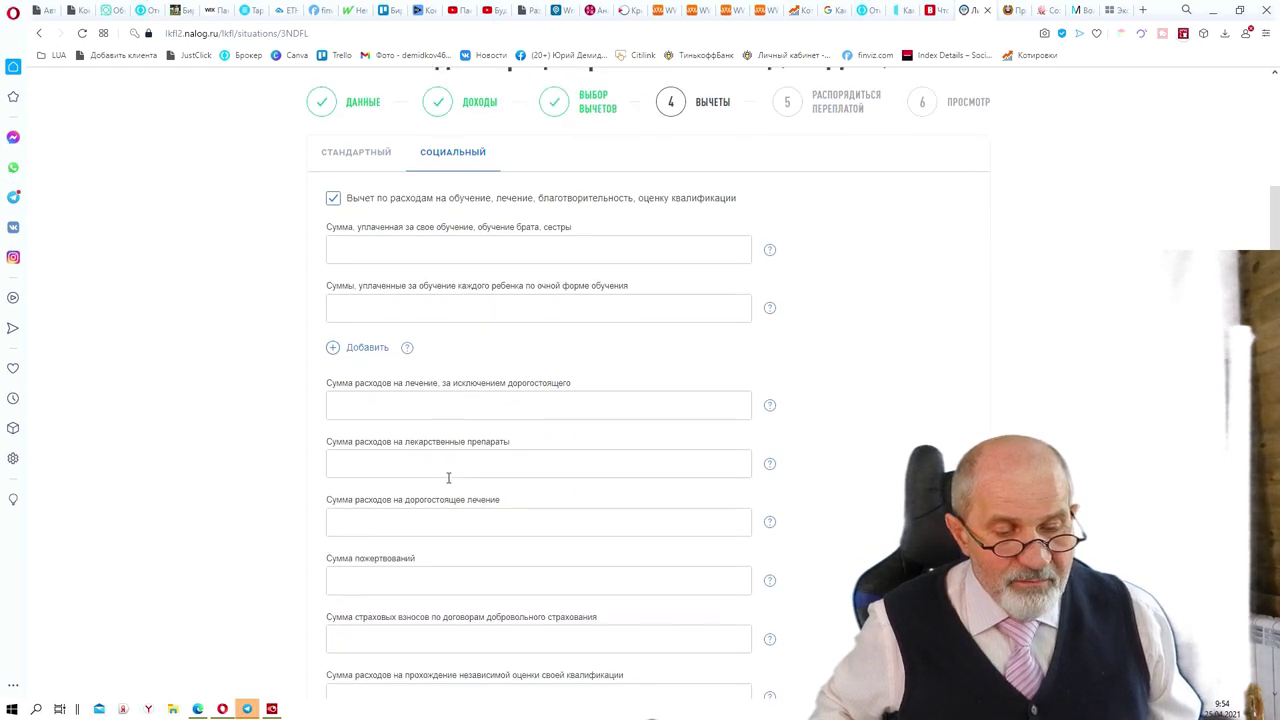